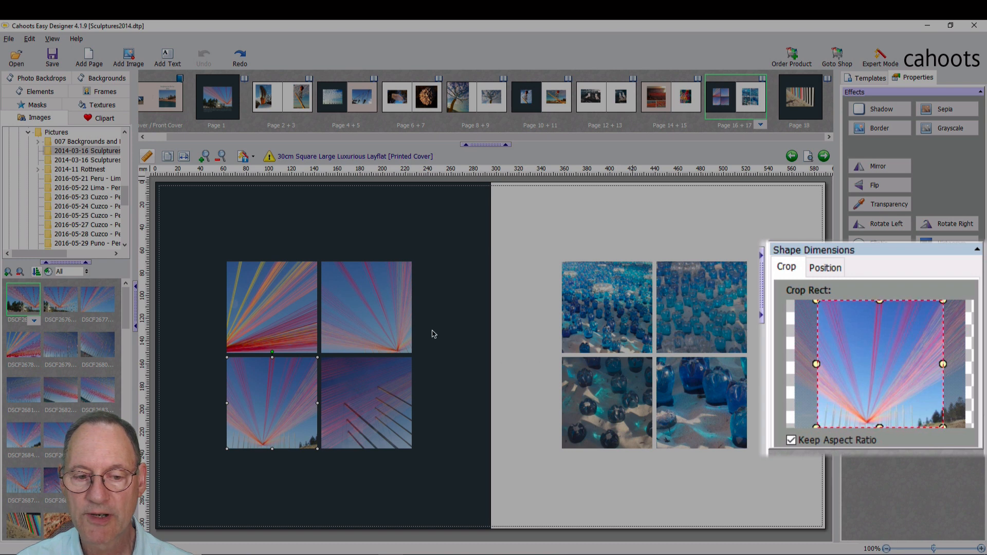
Step: Select the upper-right photo in the grid on page 16 and slide its crop area sideways across the image
click(388, 309)
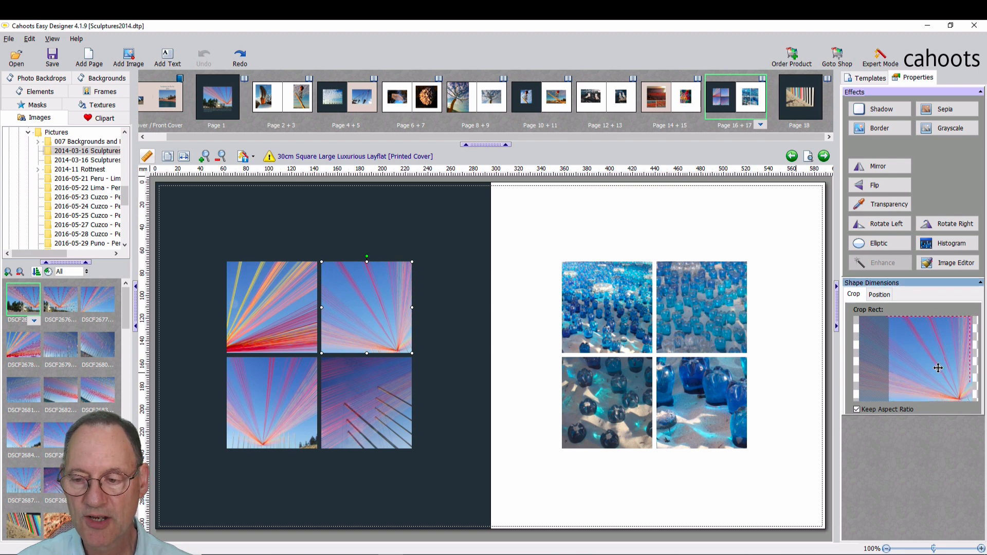
drag(905, 371, 905, 371)
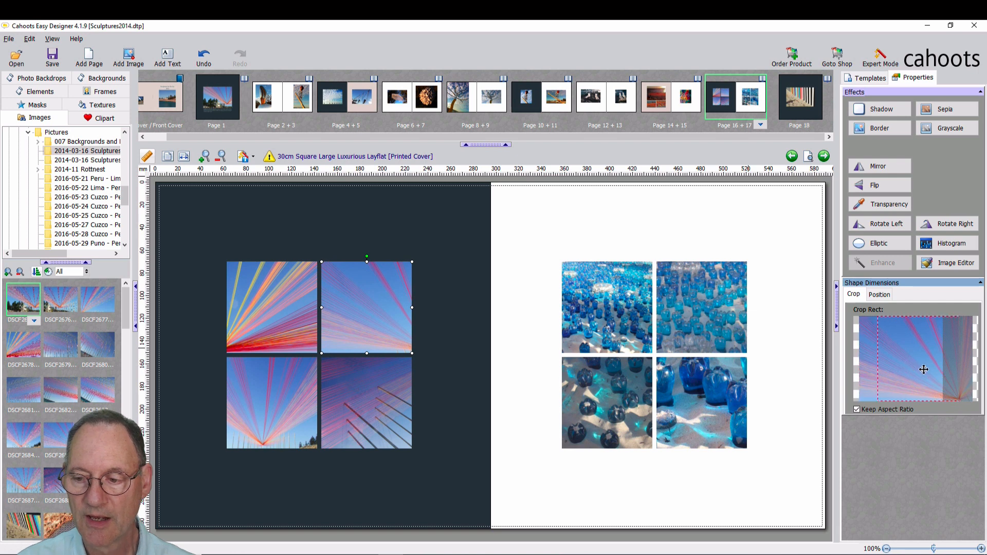
drag(941, 371, 942, 371)
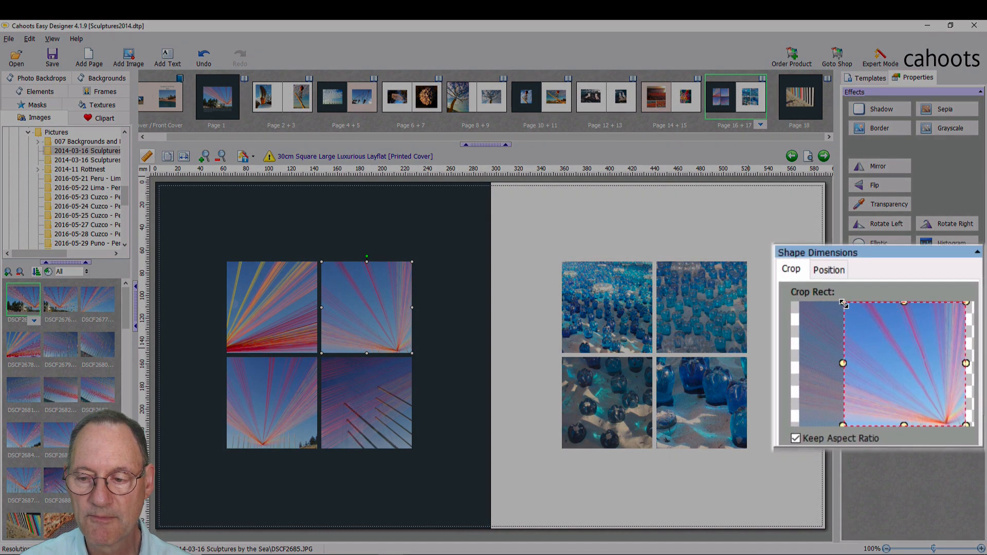
Step: Resize the photo's crop area proportionally from its corners and sides, framing the lower-right part of the image
drag(890, 317, 855, 314)
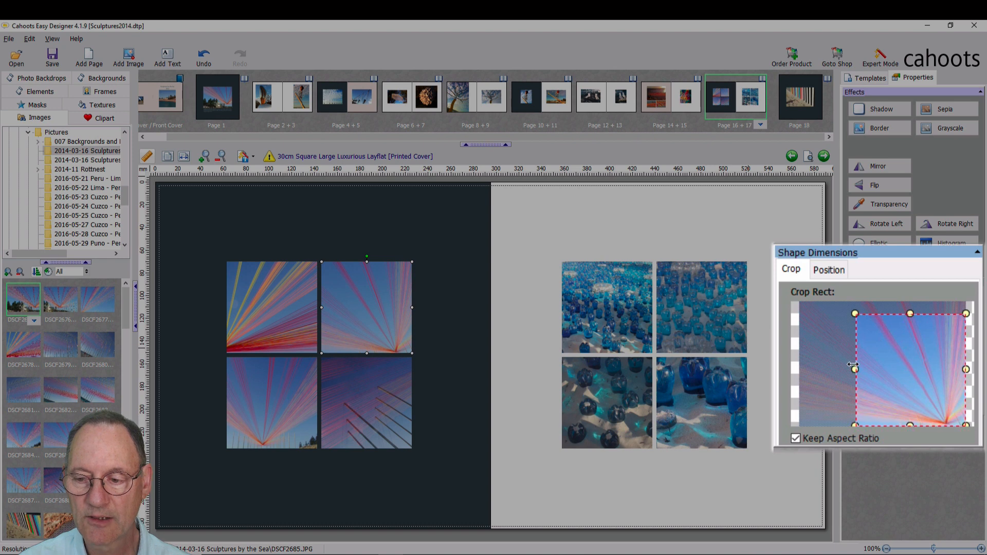
drag(853, 369, 883, 371)
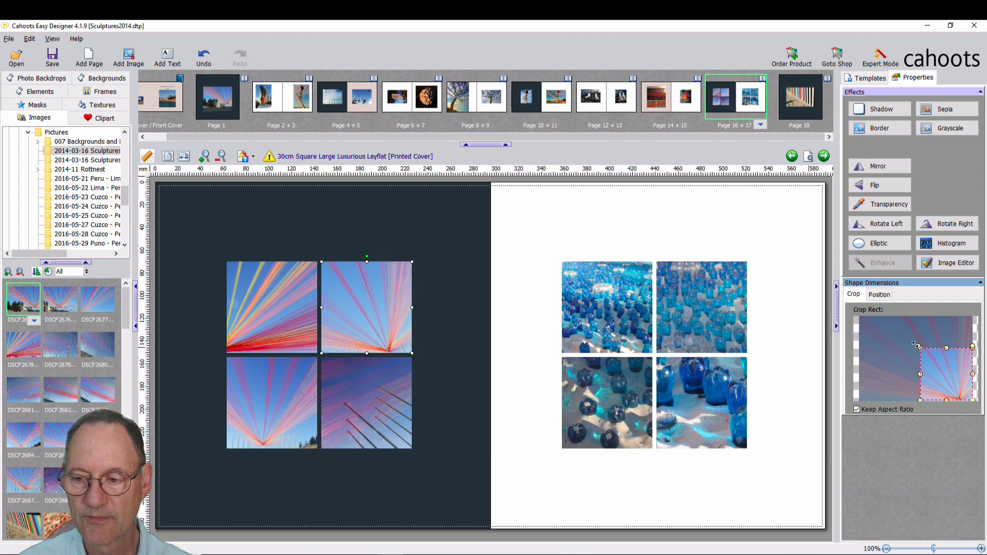
drag(885, 332, 886, 332)
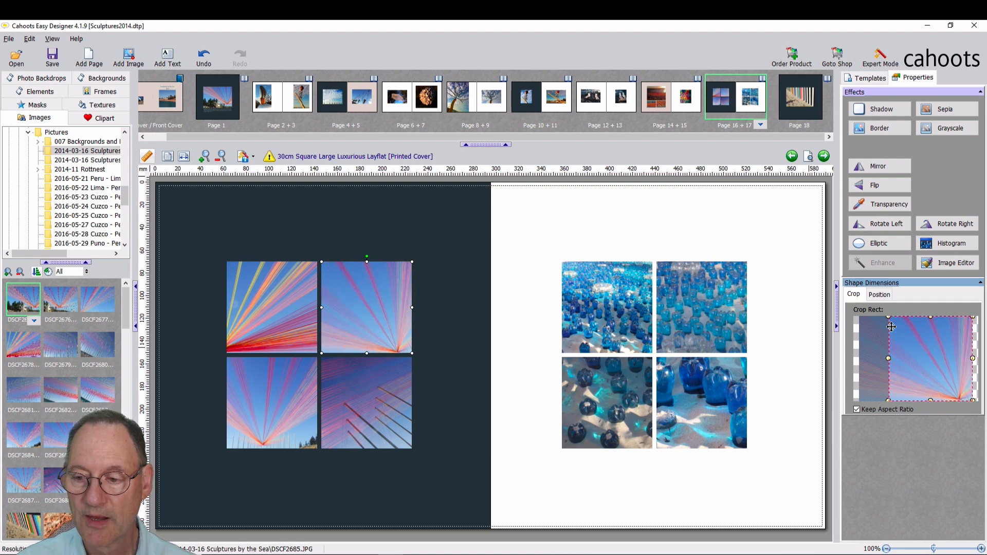
drag(888, 358, 915, 366)
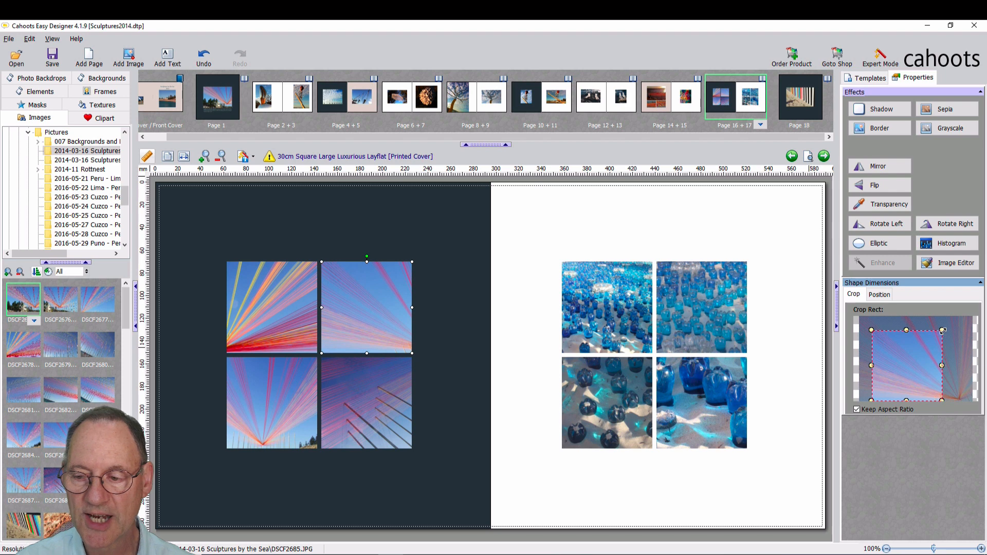
drag(942, 331, 956, 316)
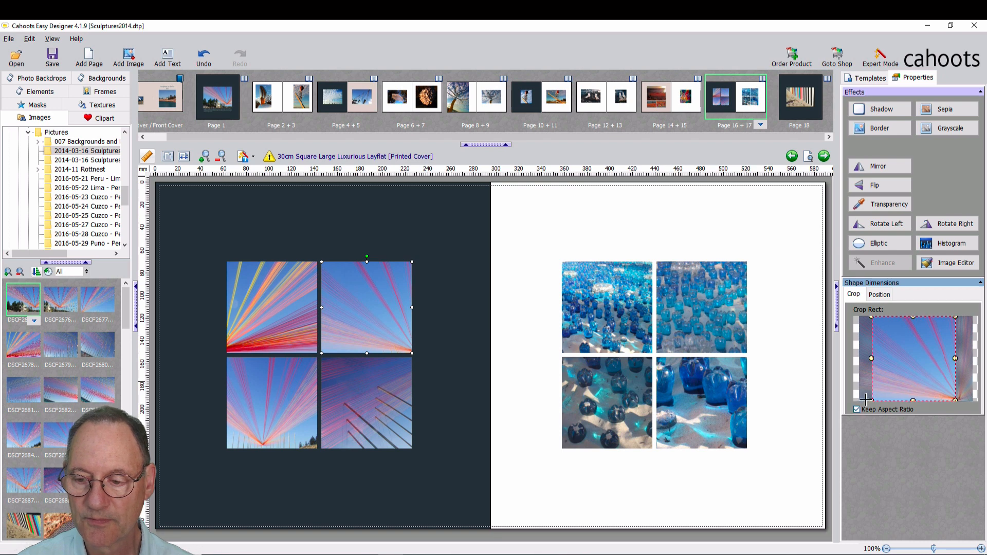
drag(873, 399, 902, 393)
drag(919, 348, 938, 389)
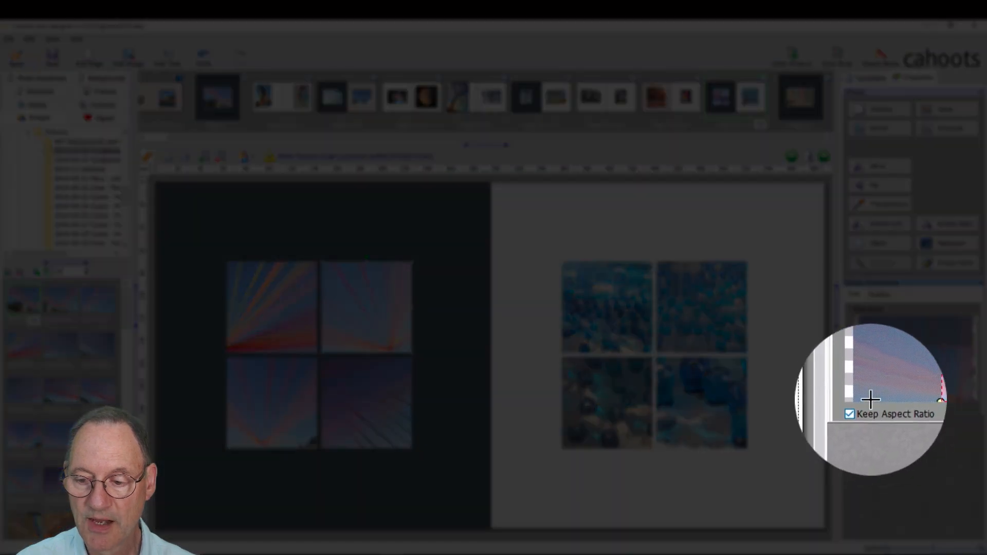
Step: Try stretching the crop area to full image height with Keep Aspect Ratio off, undo the last frame change, and re-enable the option
click(856, 410)
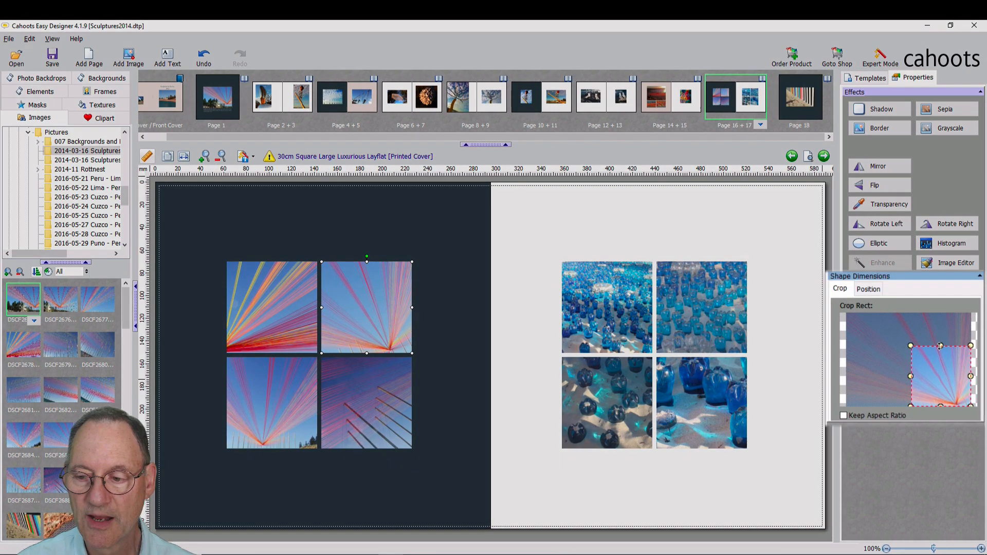
drag(945, 346, 916, 299)
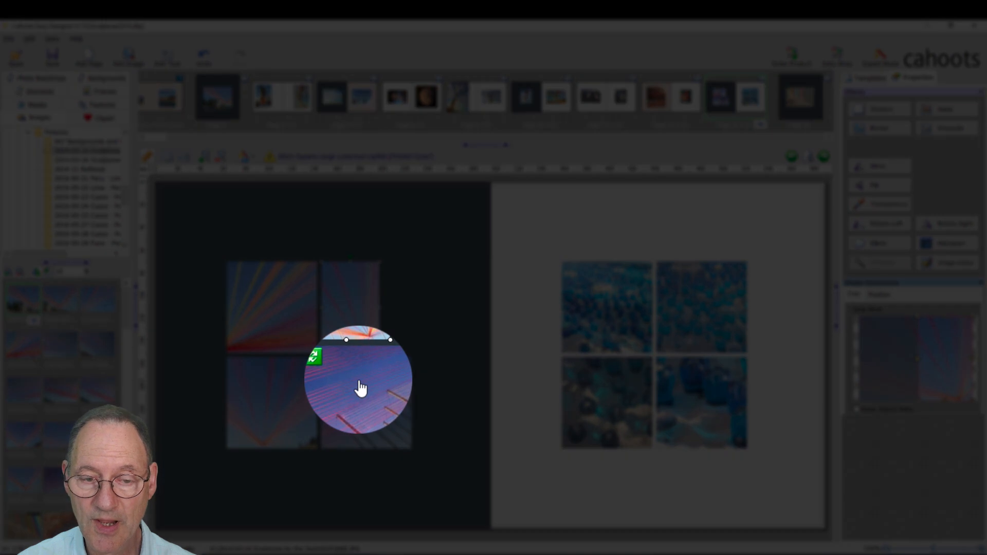
click(204, 59)
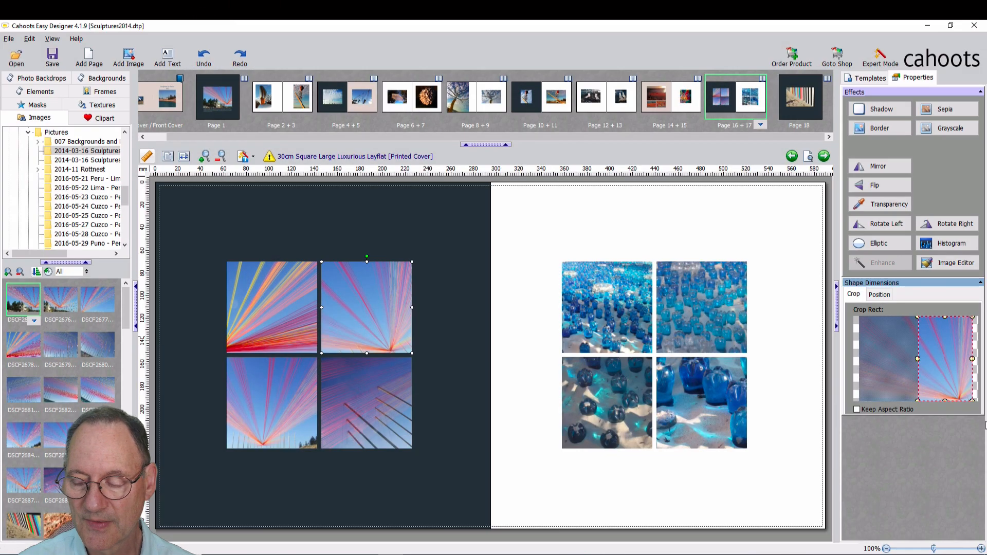
click(858, 409)
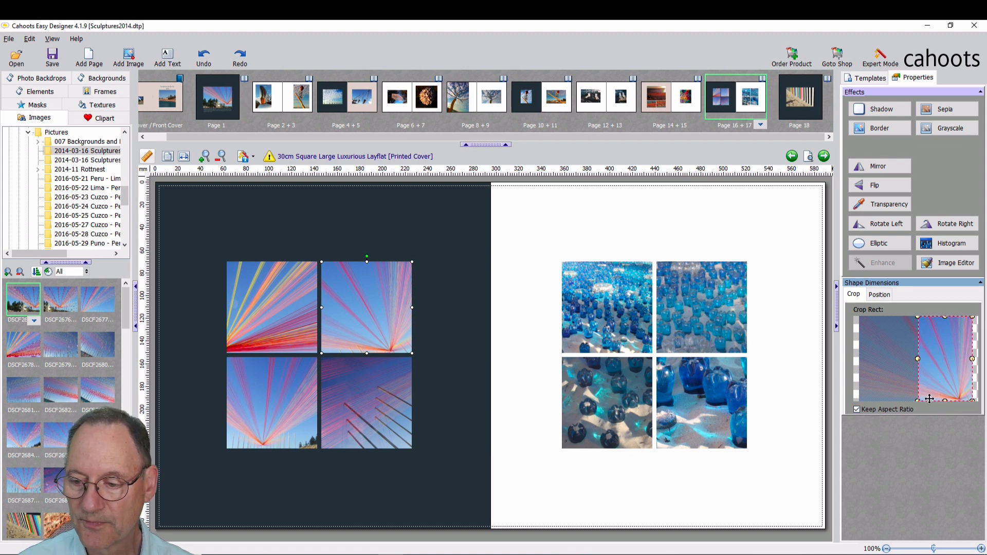
Step: Resize the crop area with Keep Aspect Ratio on, tightening it around the point where the strands converge at the photo's lower right
drag(918, 316, 952, 409)
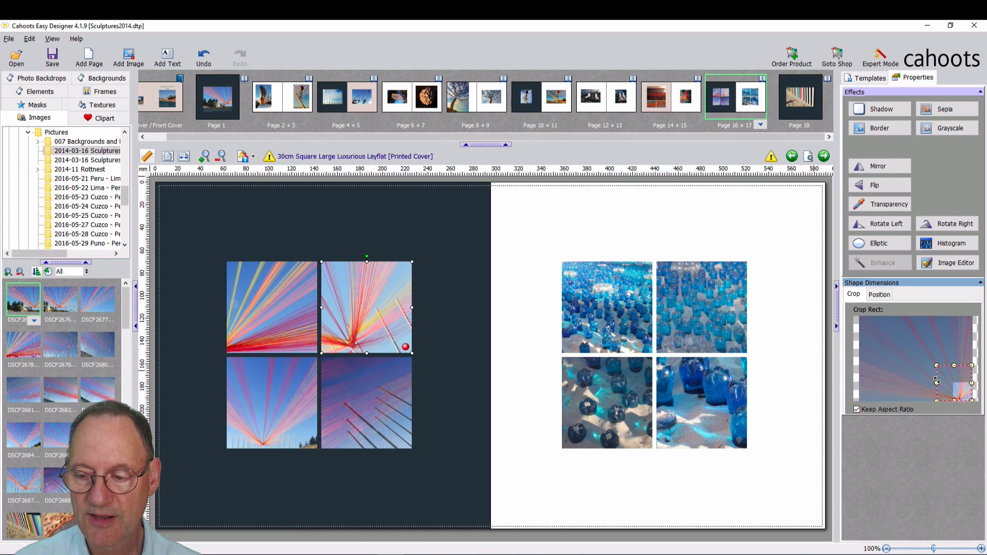
drag(926, 379, 924, 360)
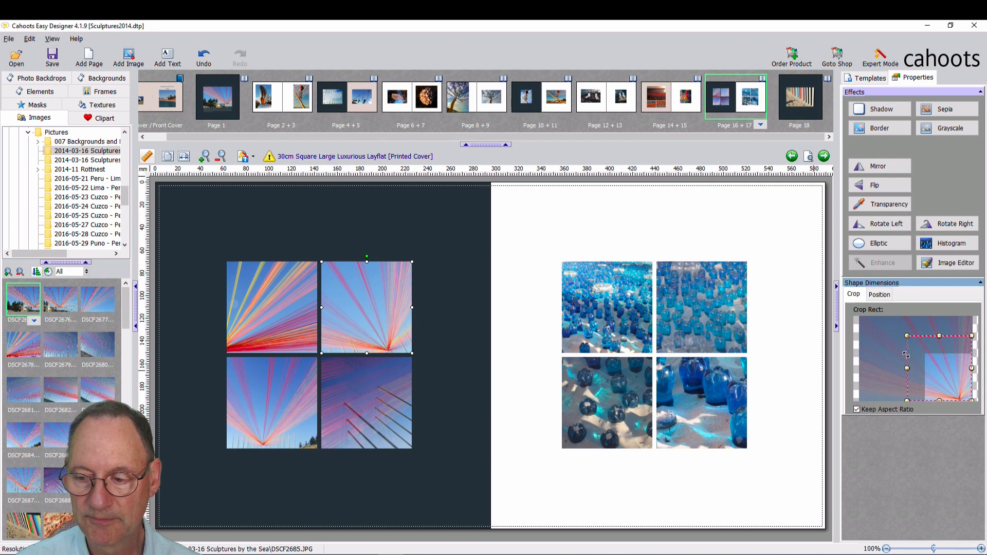
drag(907, 355, 905, 356)
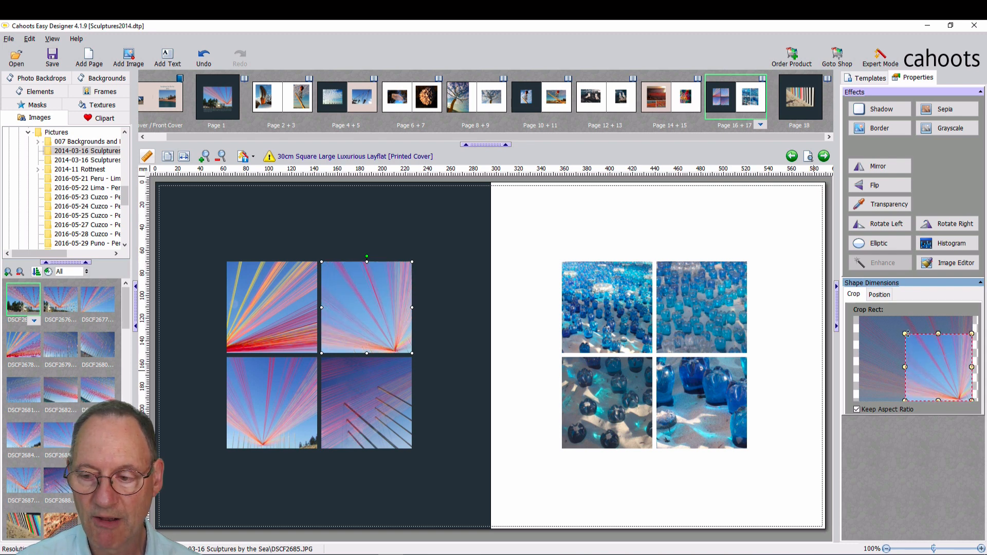
drag(920, 355, 920, 355)
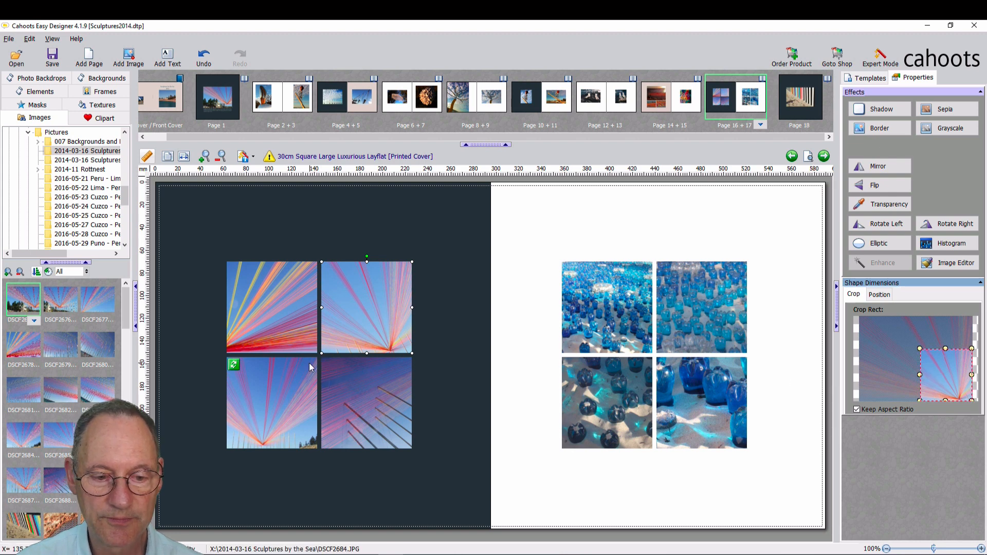
Step: Pan the photo sideways inside its frame and move its crop area around the image, ending over the lower-right part
drag(383, 302, 331, 303)
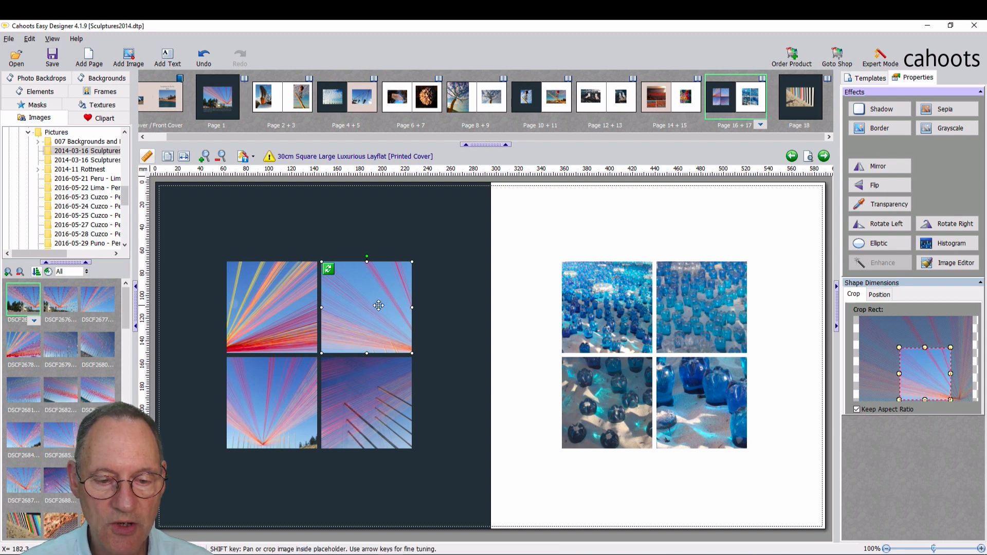
drag(378, 306, 352, 306)
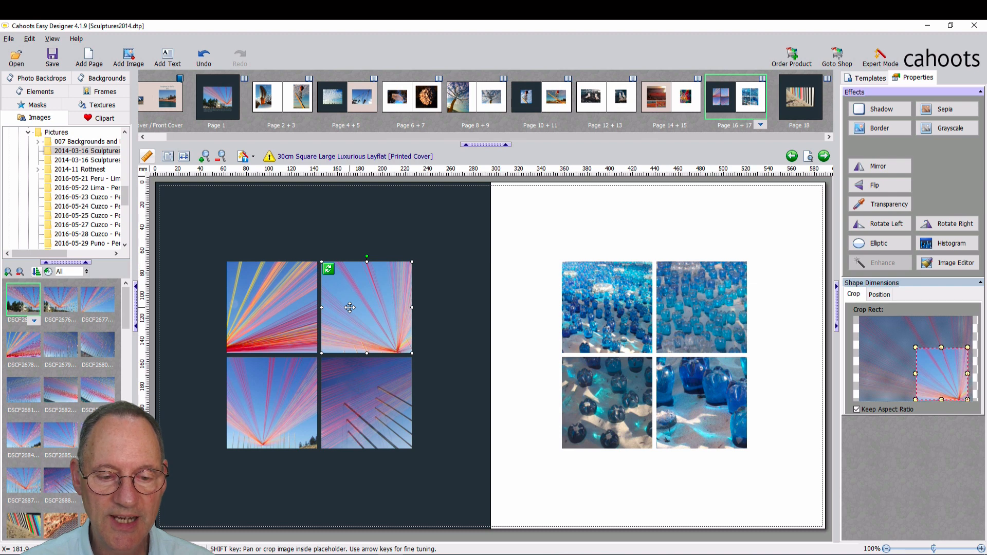
drag(350, 308, 374, 307)
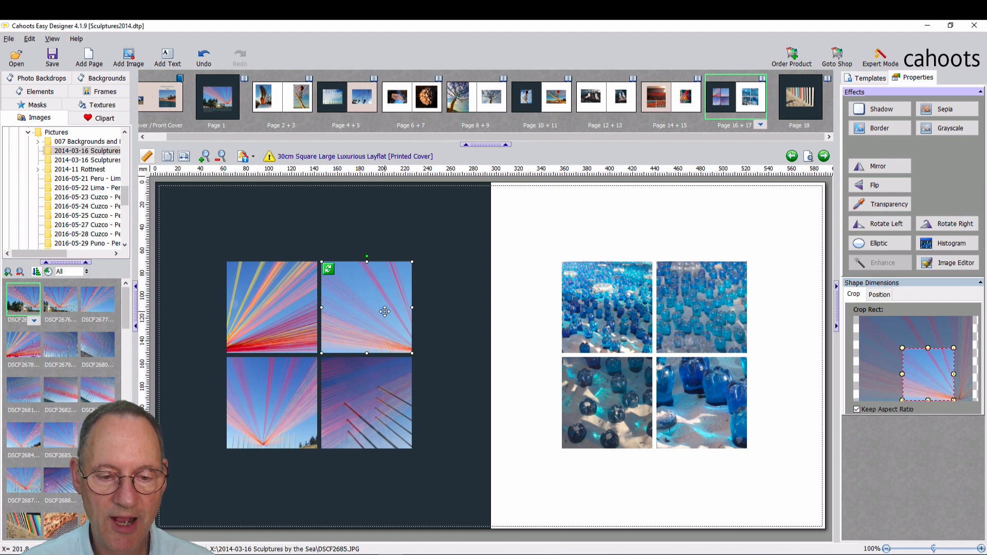
drag(385, 312, 357, 310)
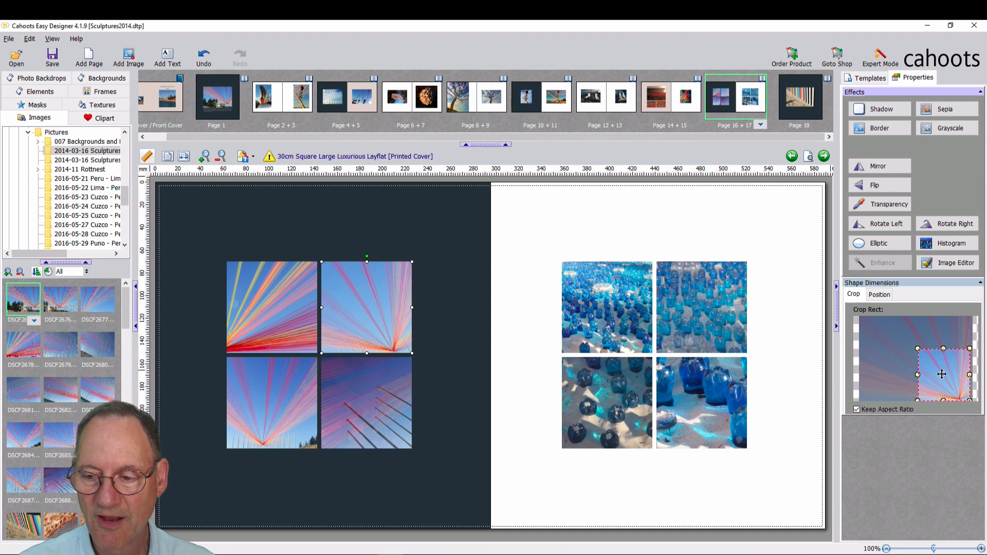
drag(945, 373, 887, 355)
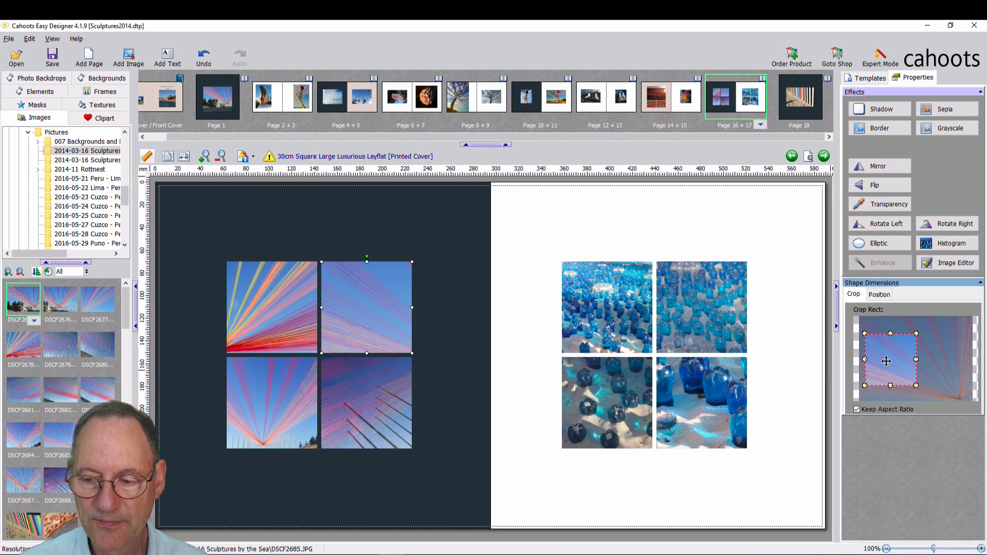
drag(886, 362, 953, 383)
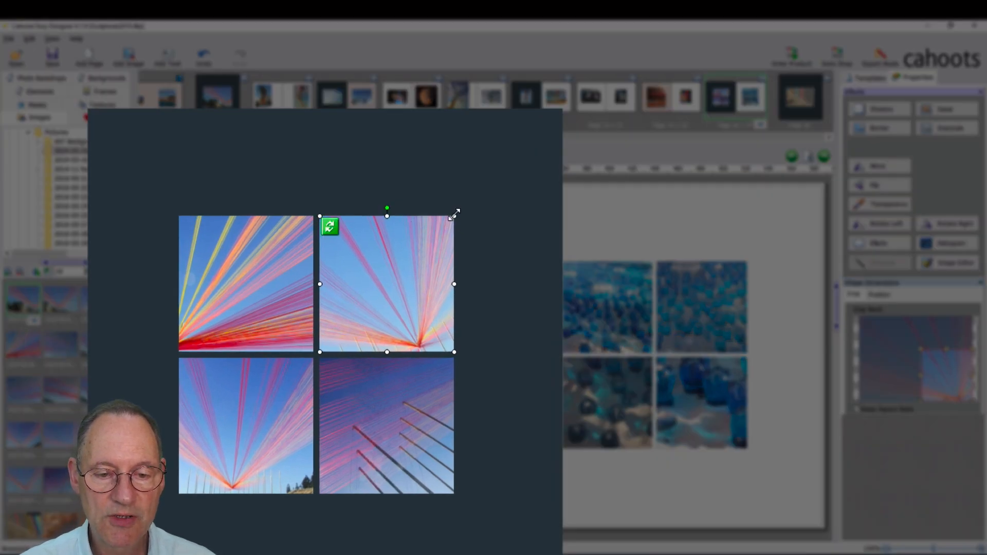
Step: Enlarge and shrink the upper-right photo's frame on the page, from its corner and from its top edge
drag(454, 214, 493, 156)
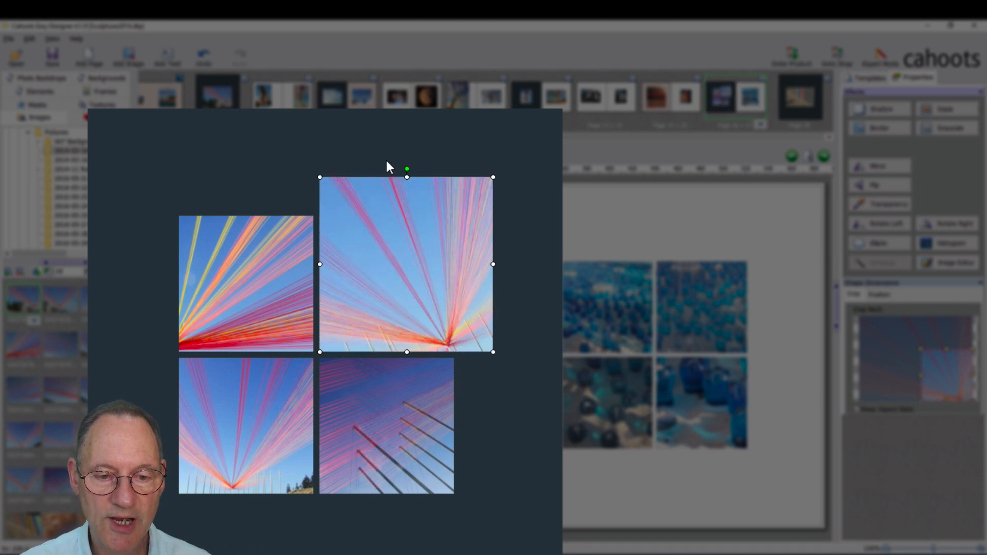
drag(406, 180, 406, 221)
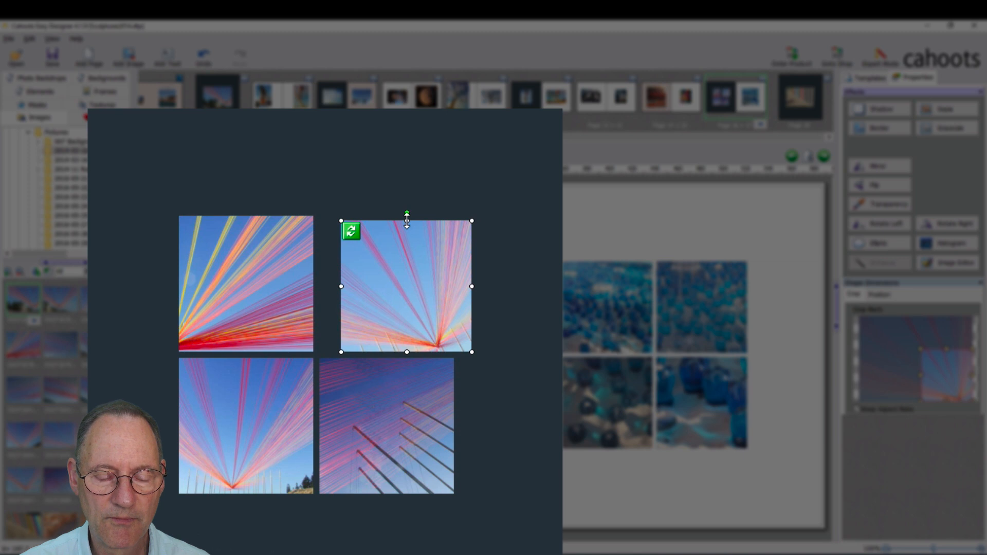
drag(406, 221, 407, 185)
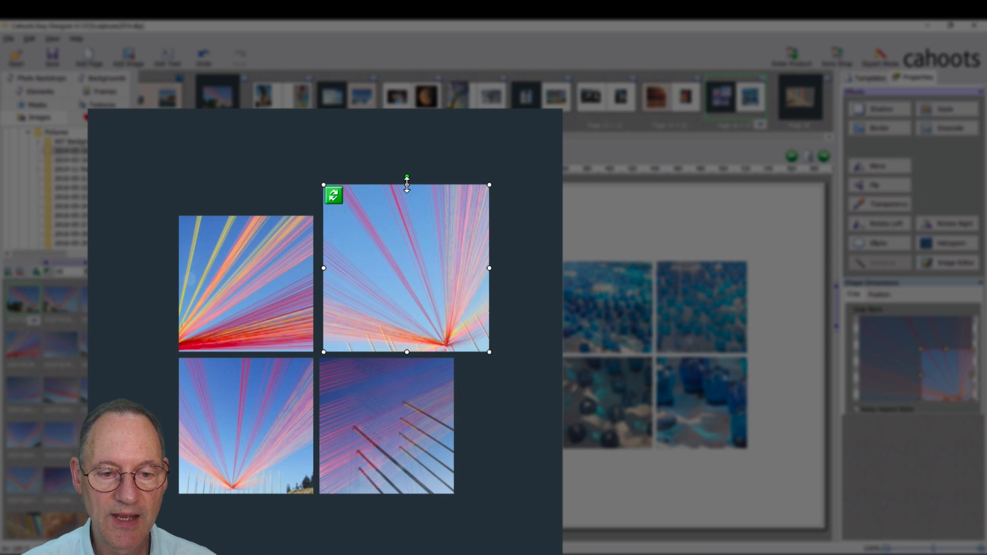
drag(407, 185, 402, 215)
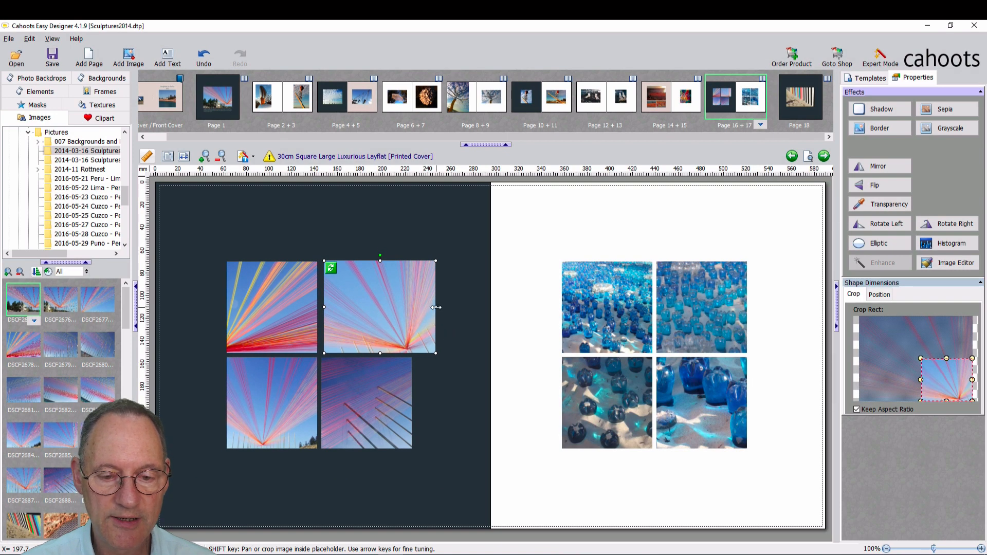
Step: Reshape the photo's frame into a wide, shallow rectangle by adjusting its right side, top edge and upper corner
drag(436, 307, 412, 314)
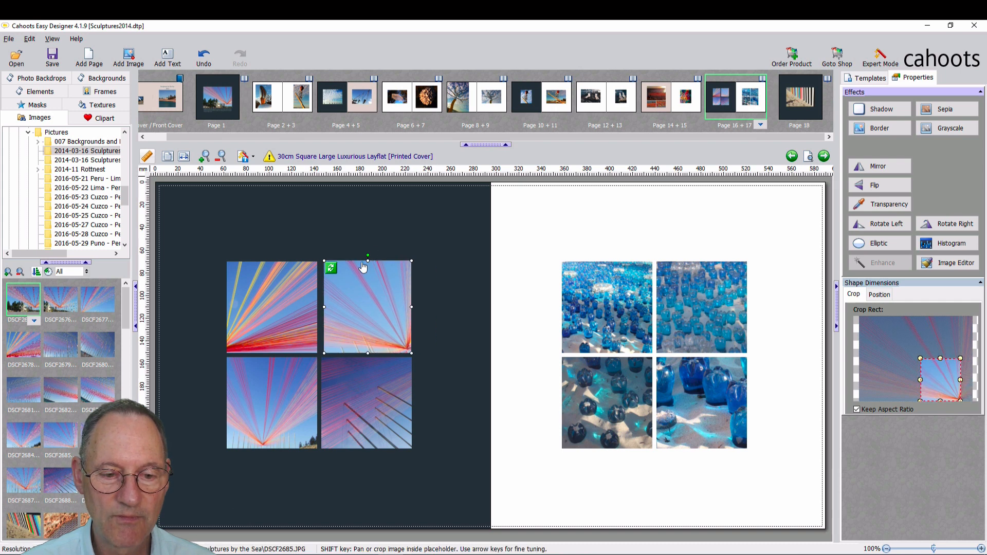
drag(368, 260, 368, 289)
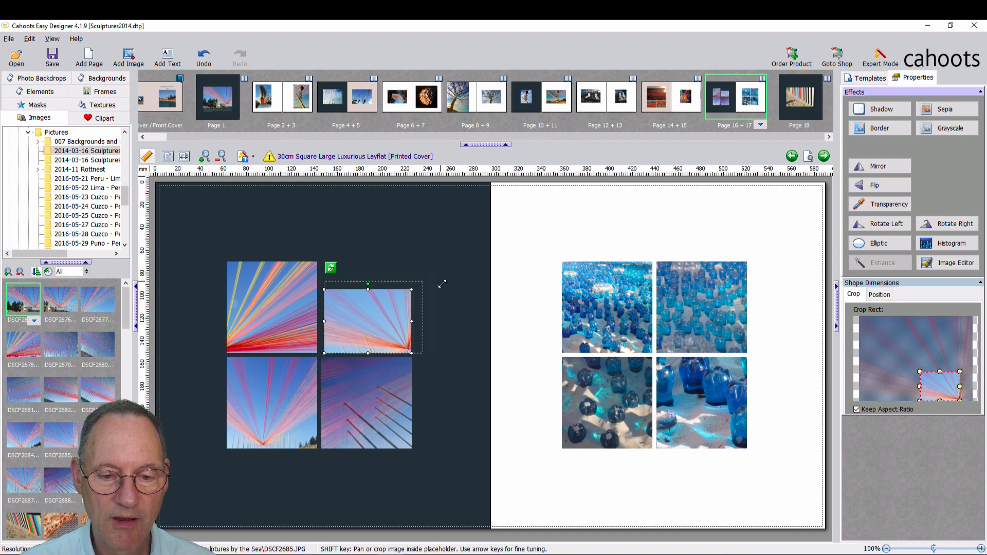
drag(412, 289, 425, 280)
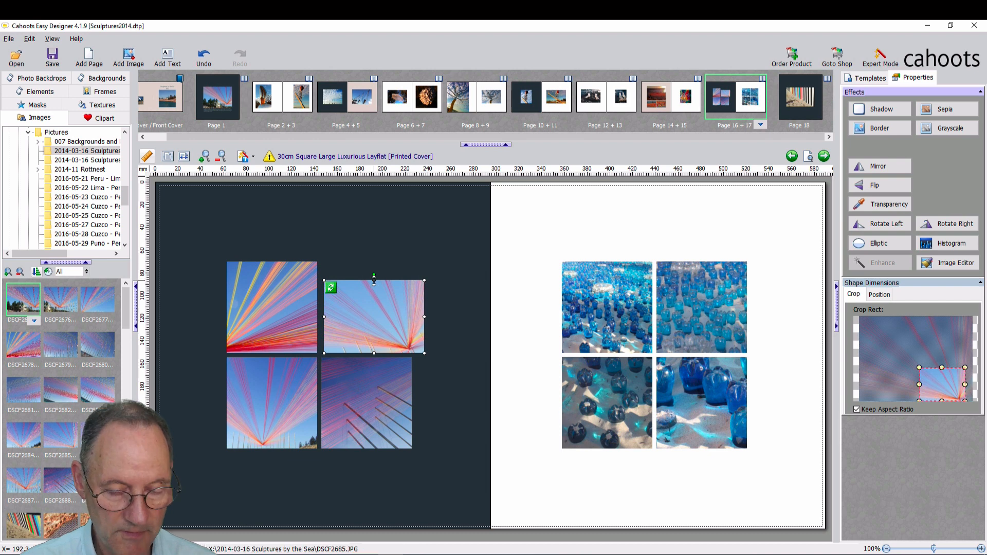
drag(374, 280, 382, 321)
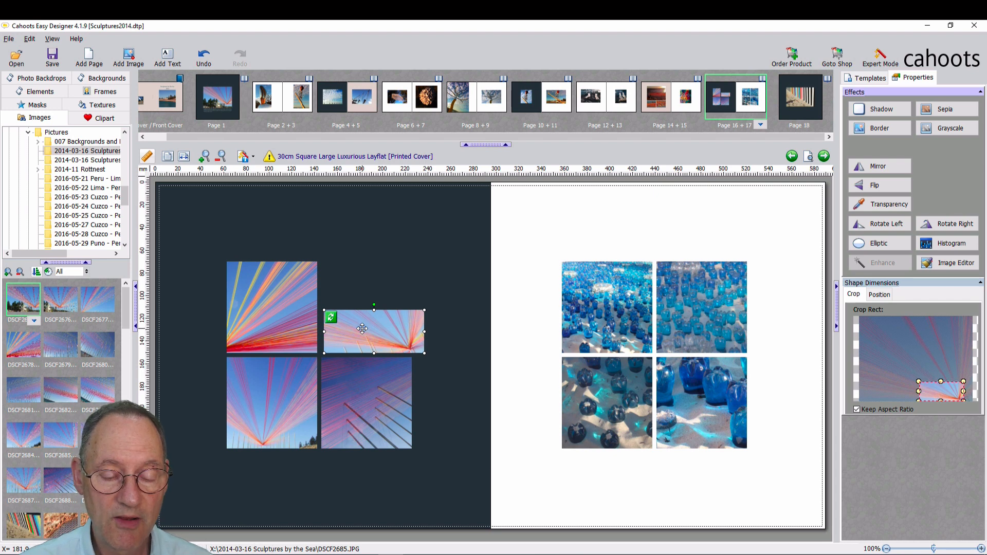
Step: Clear the image from the wide, shallow frame and resize the empty placeholder
right_click(362, 329)
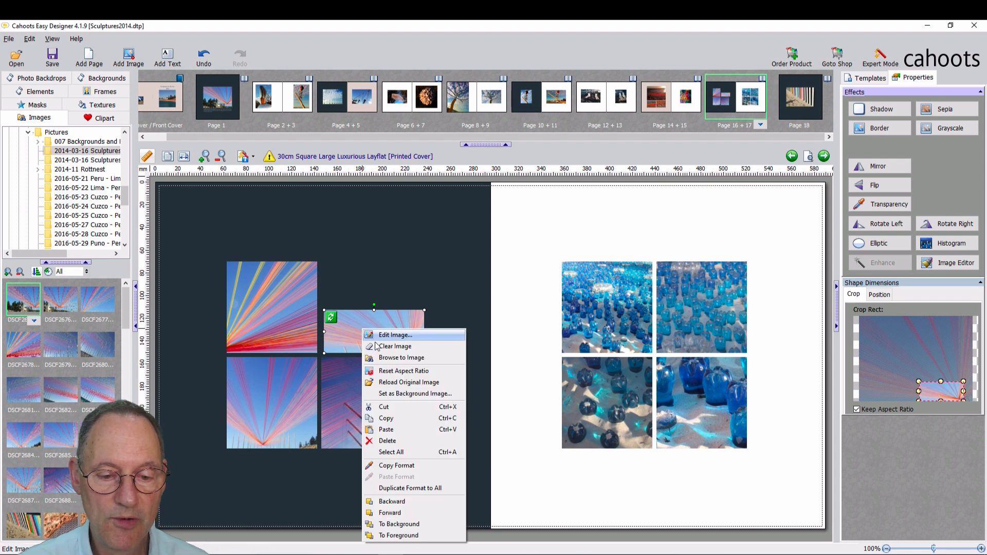
click(381, 346)
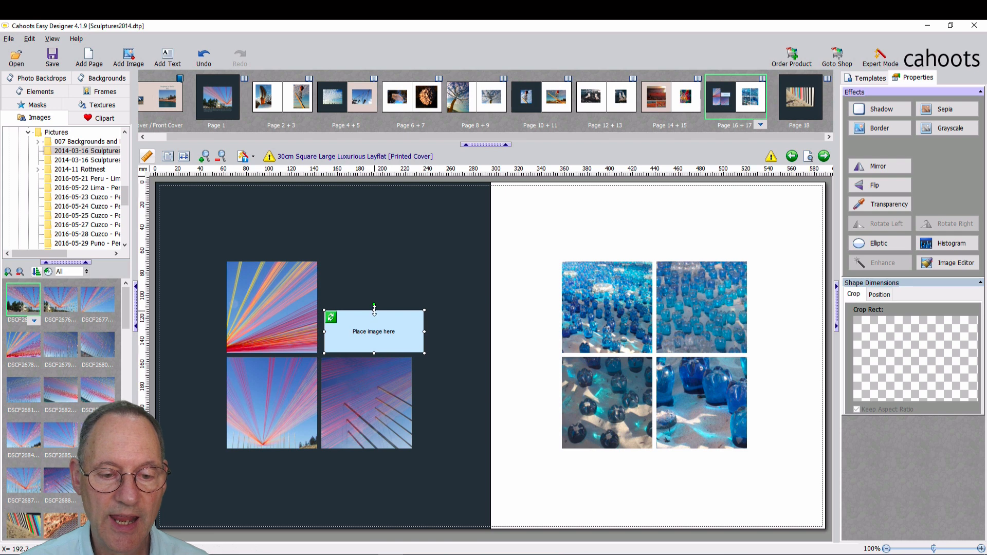
drag(375, 310, 461, 274)
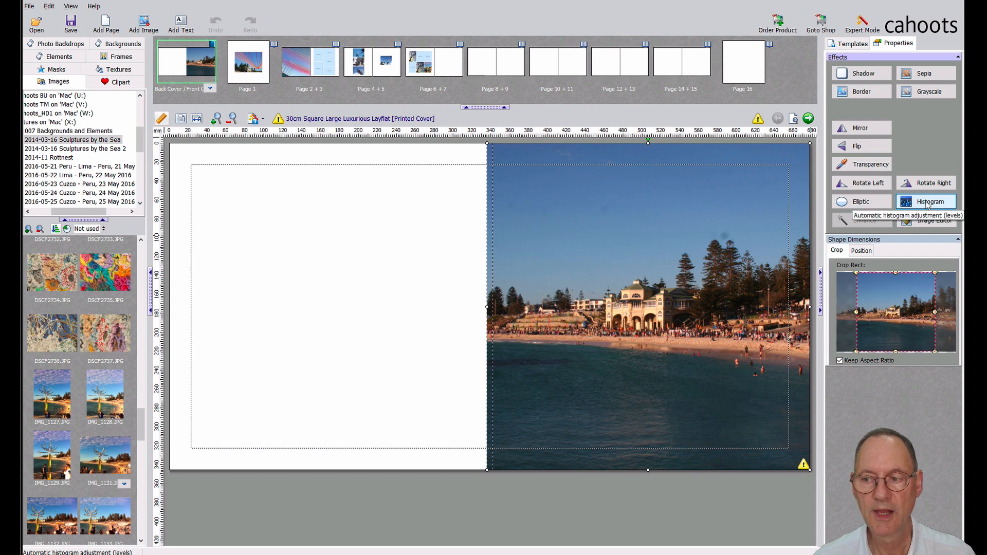
Step: Apply the automatic Histogram adjustment to the beach photo on the front cover
click(934, 205)
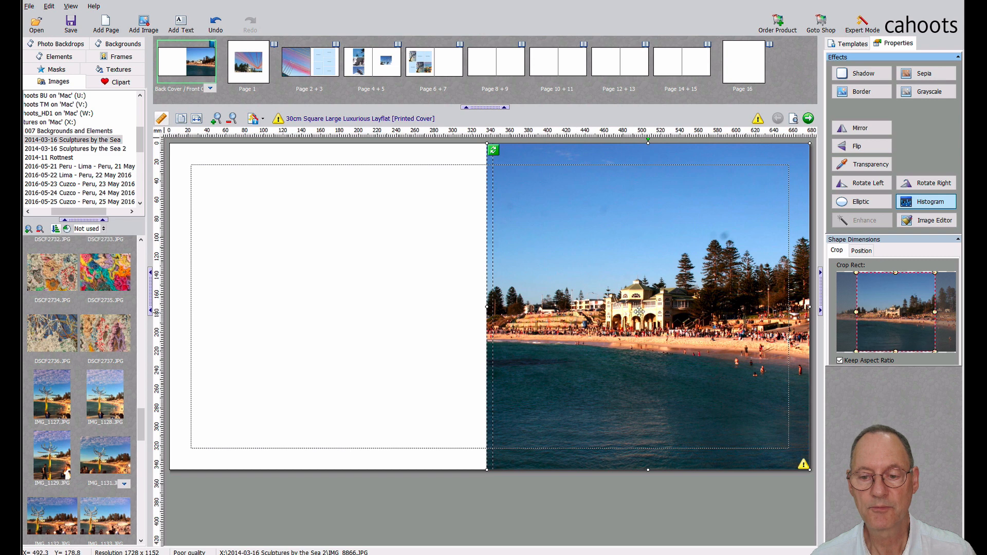
Step: Remove the Histogram adjustment from the front cover's beach photo and enable the Exposure effect in Expert Mode
click(930, 204)
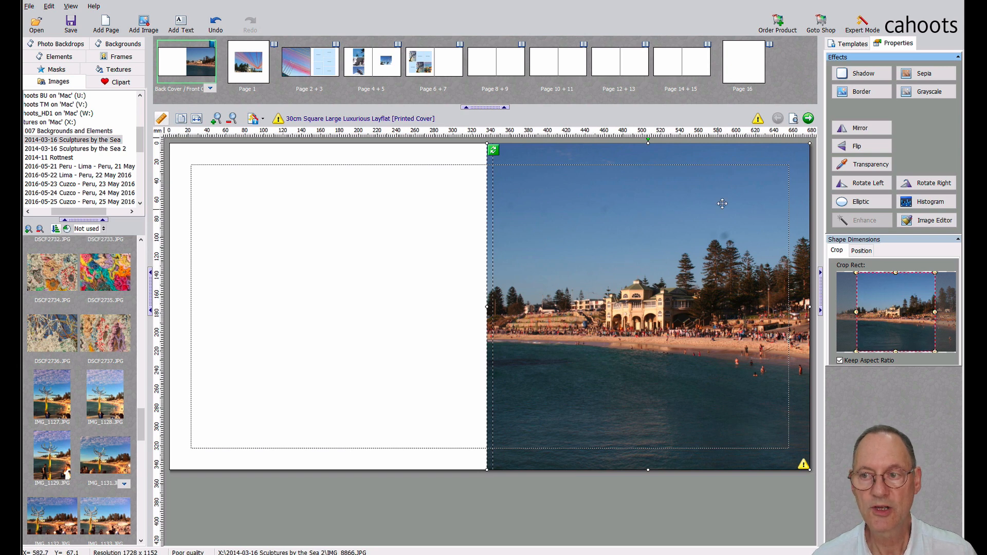
click(862, 22)
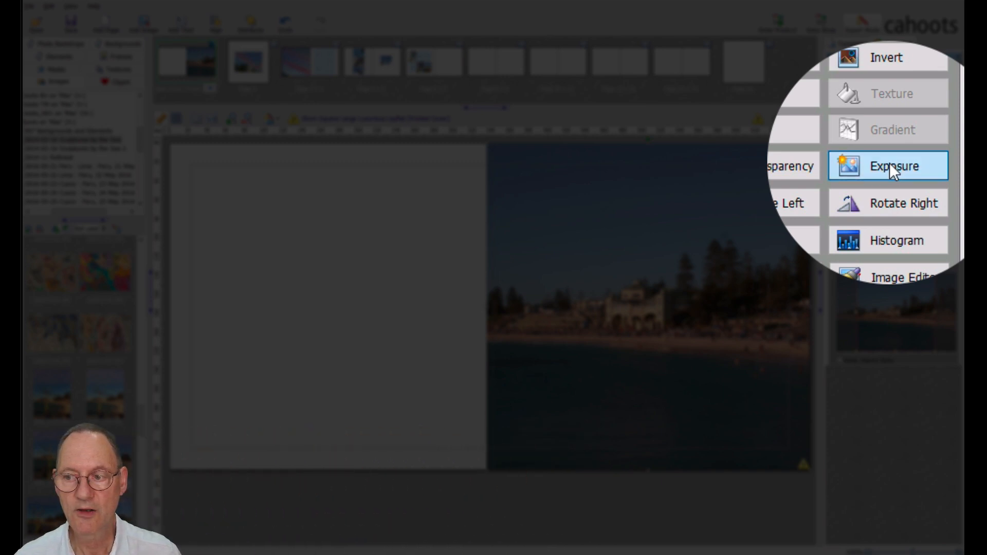
click(927, 163)
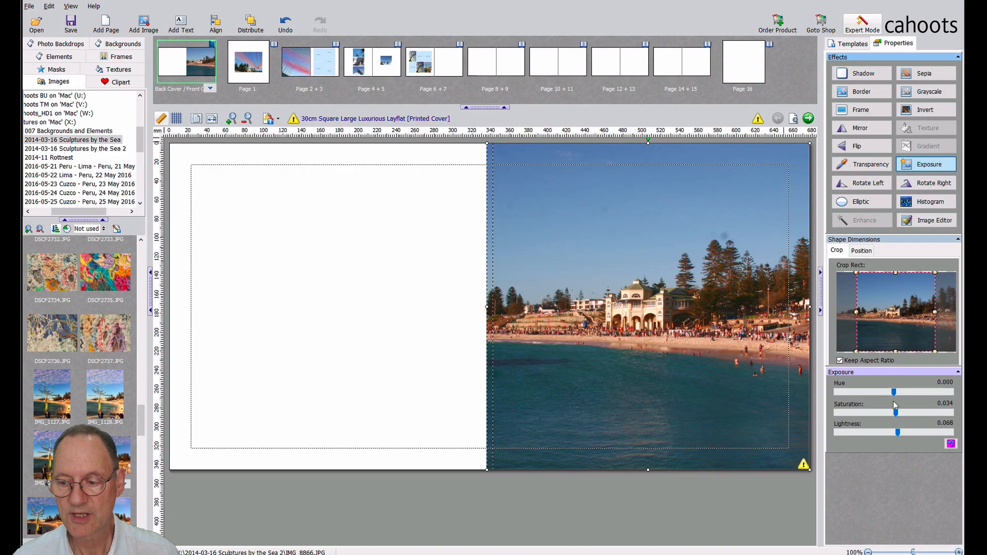
Step: Adjust the beach photo's exposure to a lightness of 0.051 and a saturation of 0.051
drag(898, 434, 900, 434)
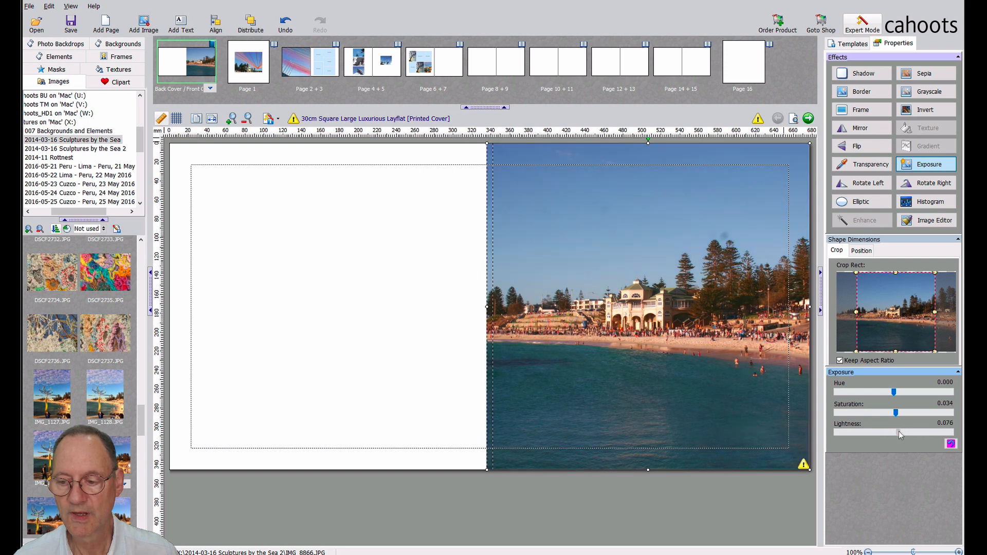
click(901, 436)
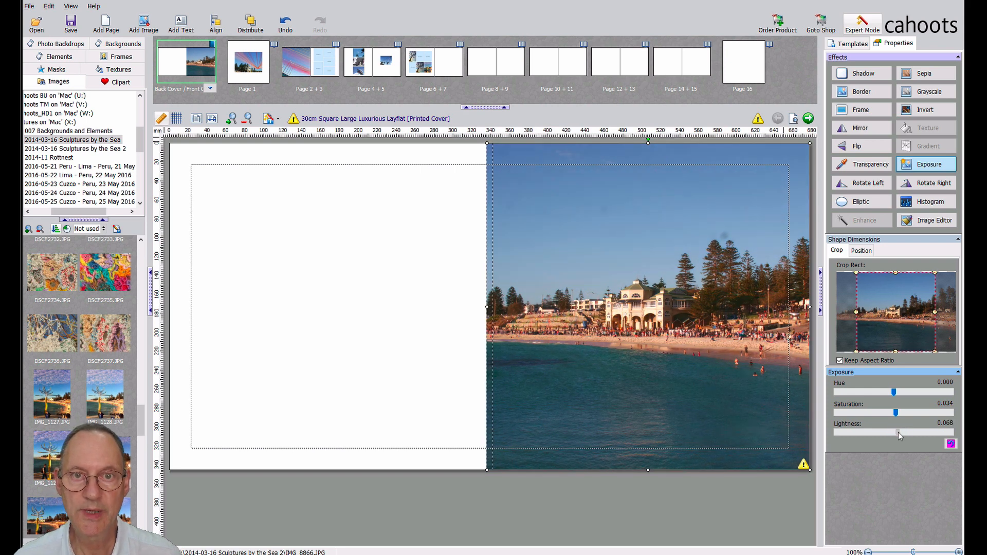
click(900, 435)
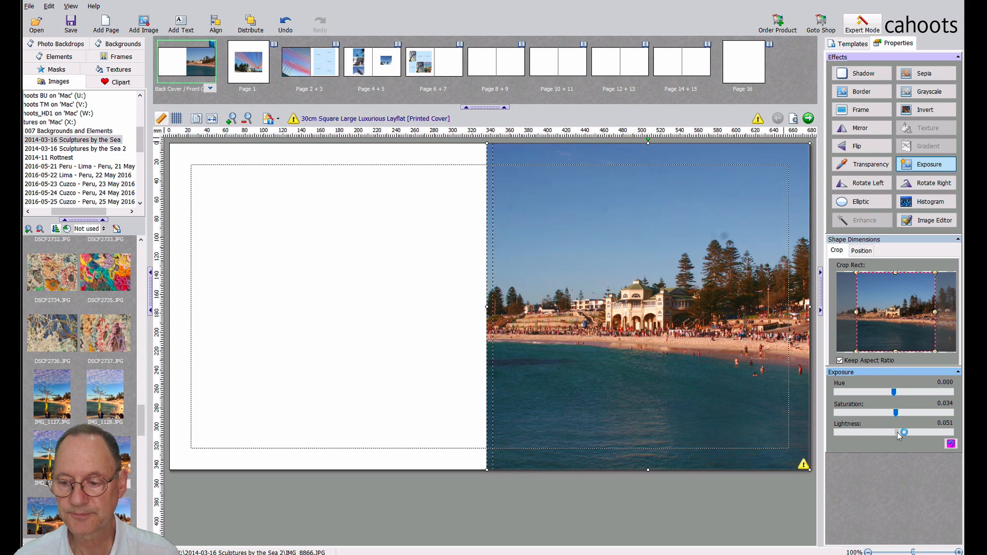
click(900, 435)
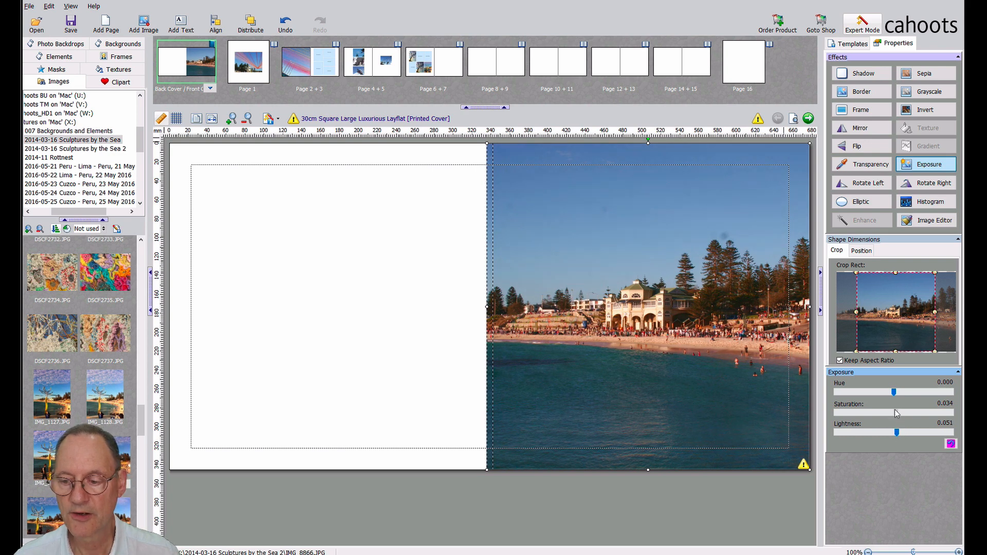
click(897, 413)
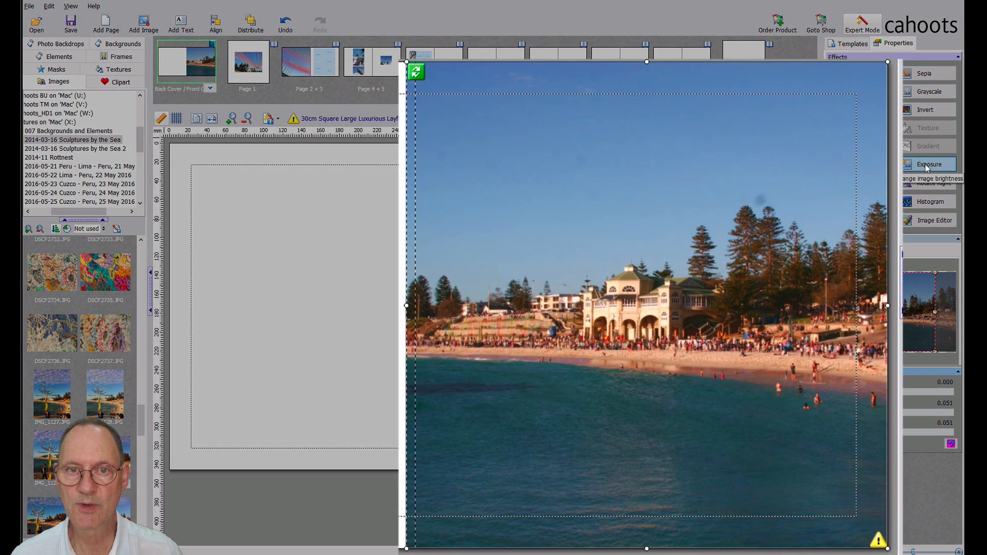
Step: Toggle the Exposure effect off and on to compare the beach photo with and without the adjustment
click(928, 166)
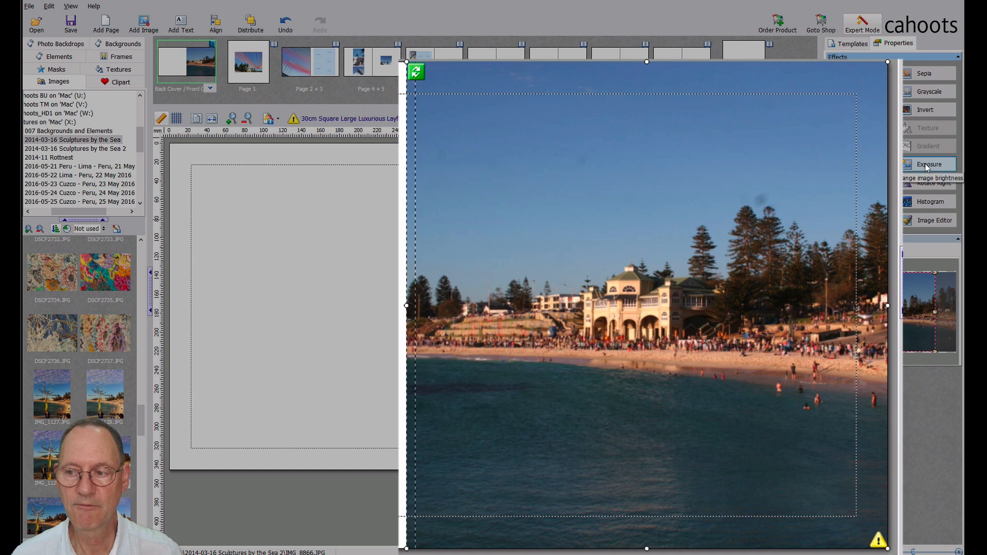
click(928, 166)
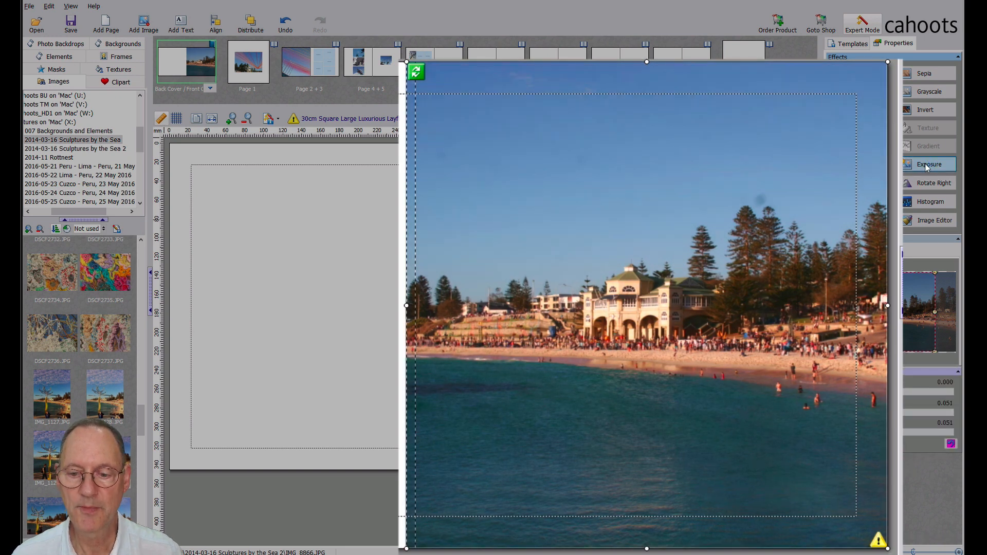
click(927, 166)
click(927, 166)
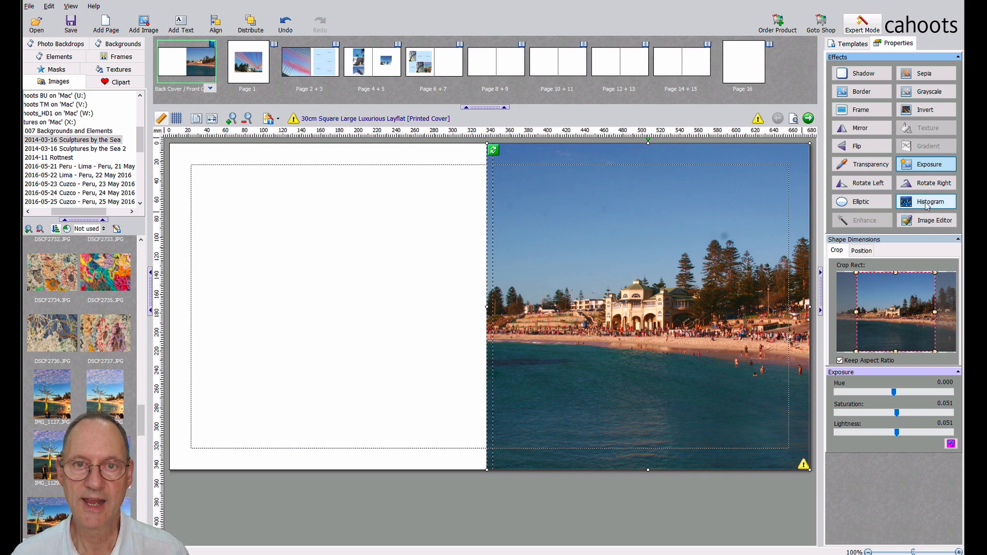
click(928, 165)
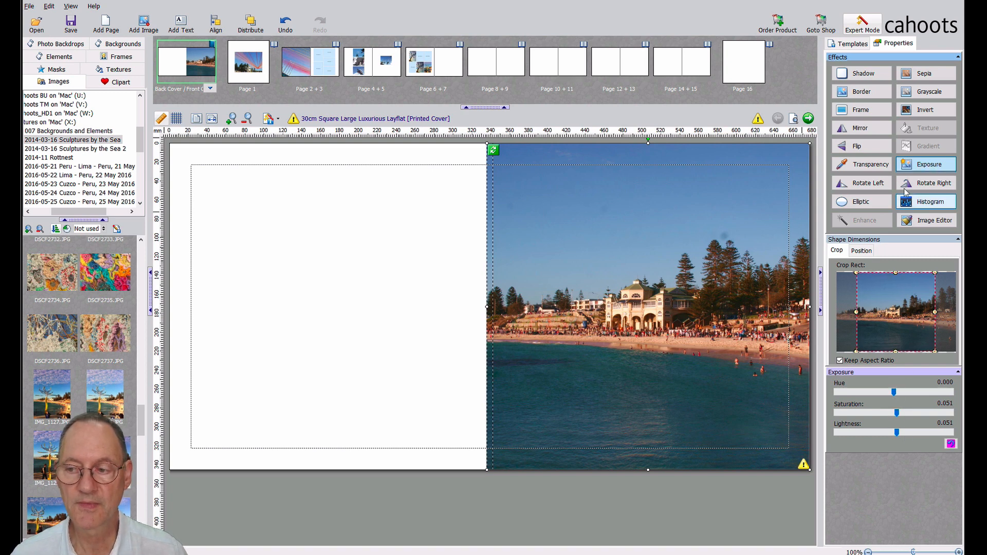
Step: Open the beach photo in the image editor and apply a contrast of 2 and a brightness of 2
double_click(612, 242)
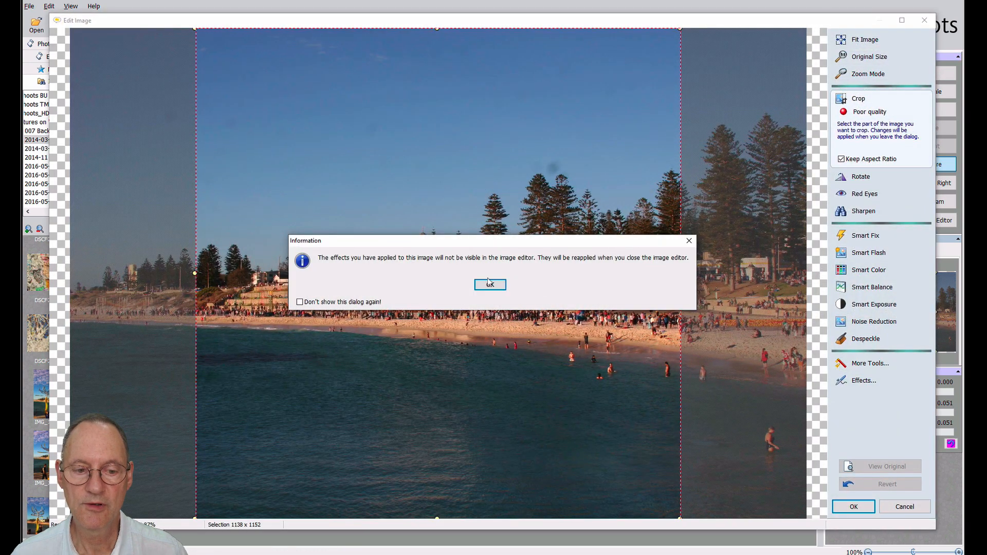
click(490, 285)
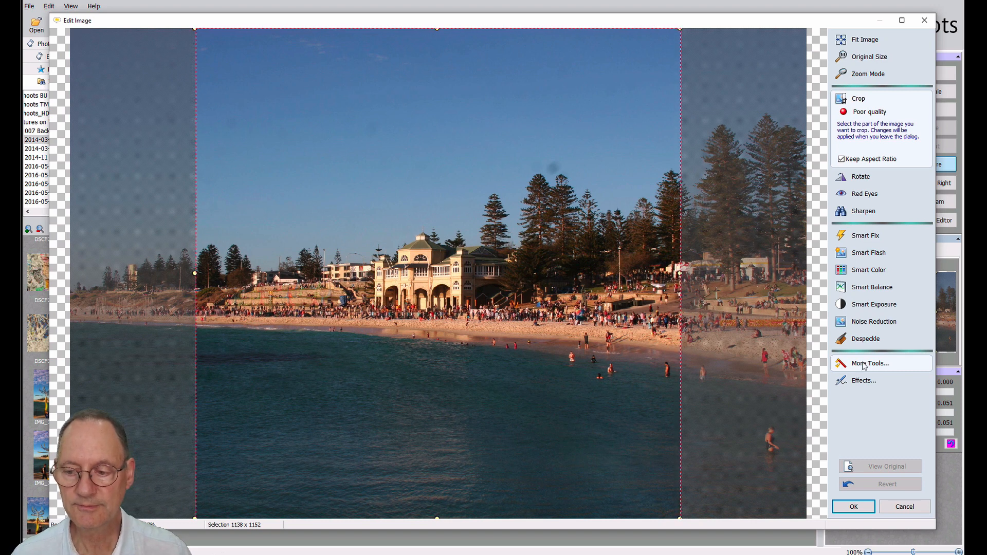
click(865, 366)
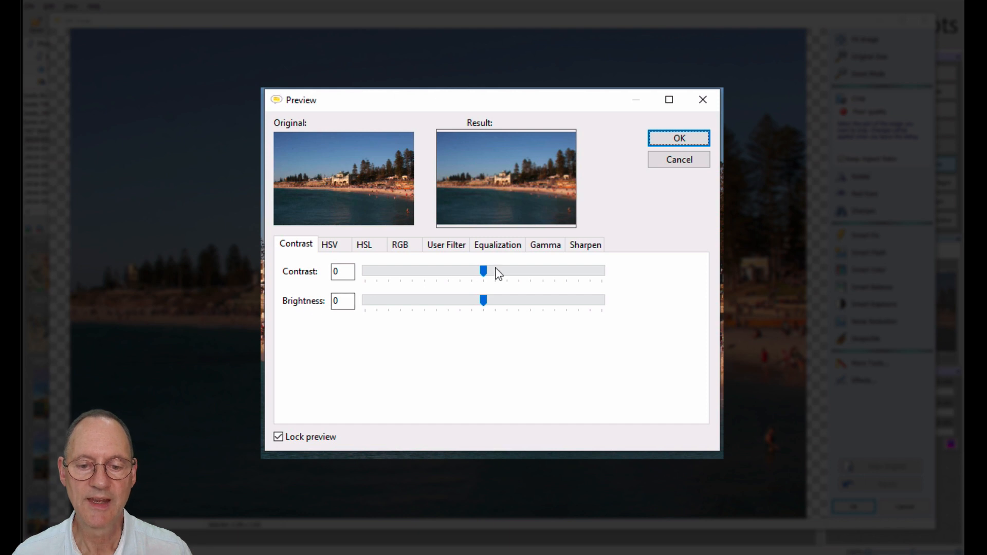
drag(485, 275, 488, 277)
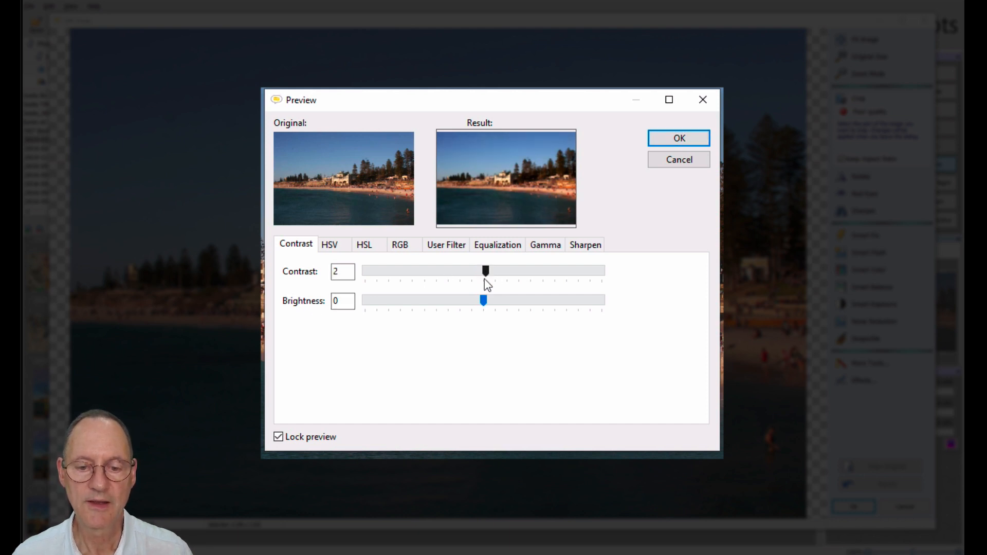
drag(486, 307, 490, 307)
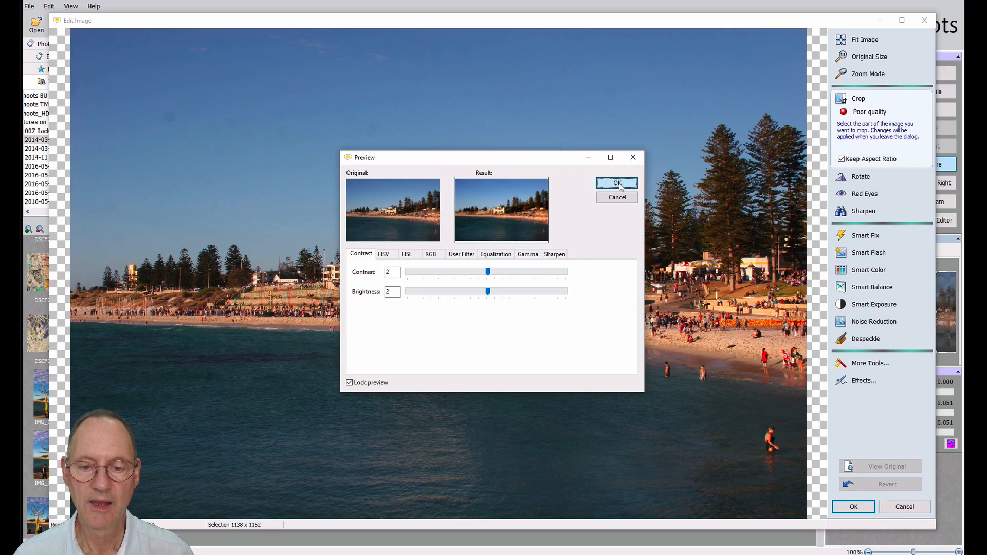
click(690, 142)
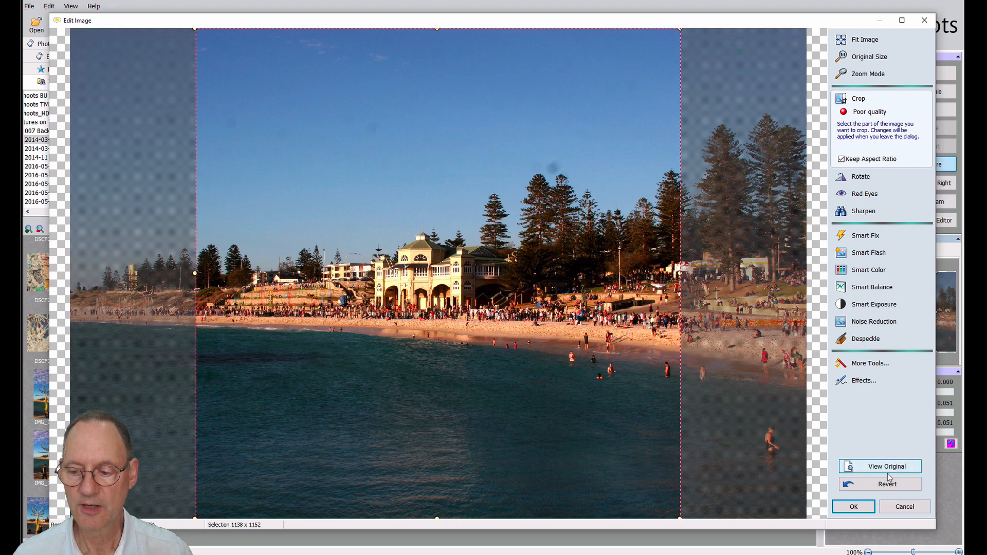
Step: Revert the contrast and brightness changes to the beach photo and close the image editor
click(884, 486)
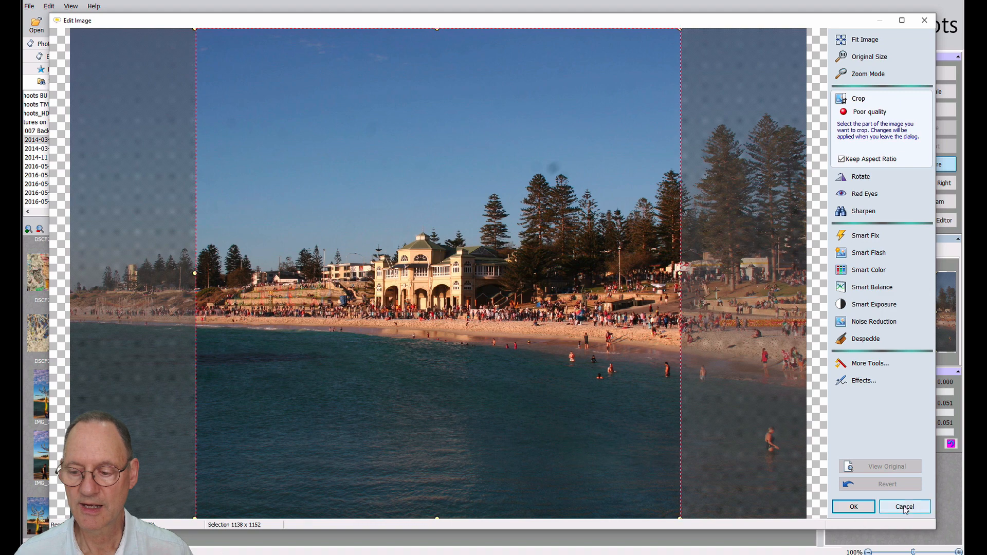
click(865, 508)
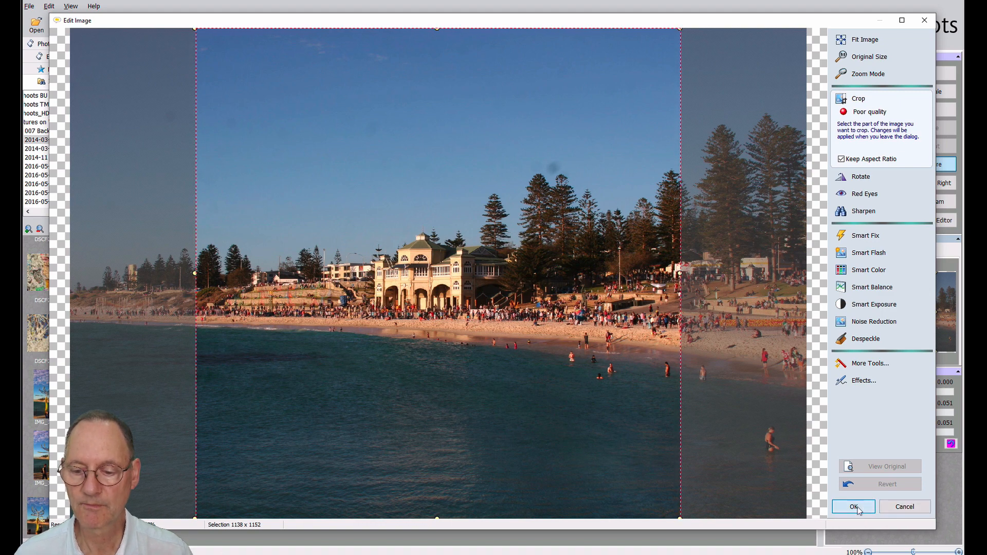